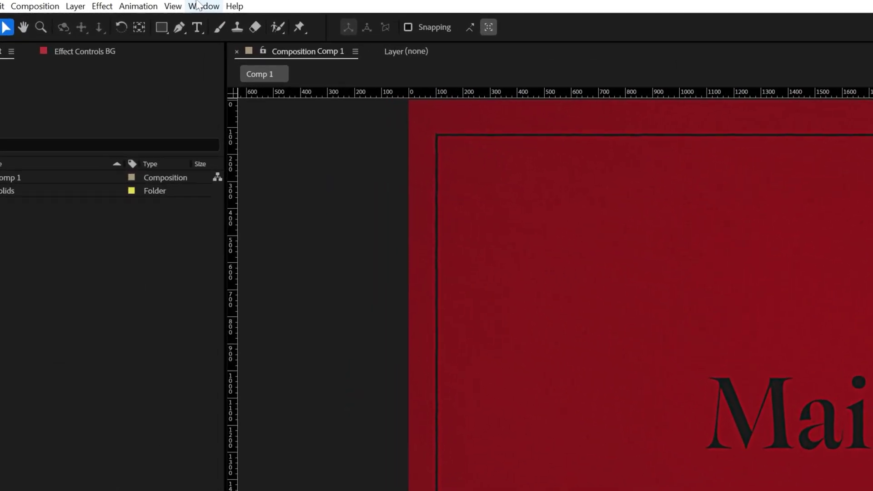
# - Show the Essential Graphics panel with Comp 1 as the template's primary composition
pyautogui.click(200, 5)
pyautogui.click(307, 312)
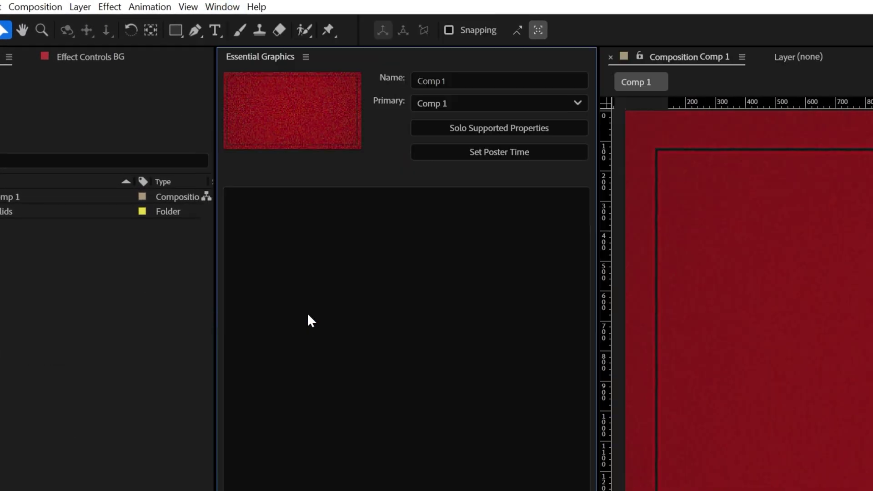
pyautogui.click(468, 103)
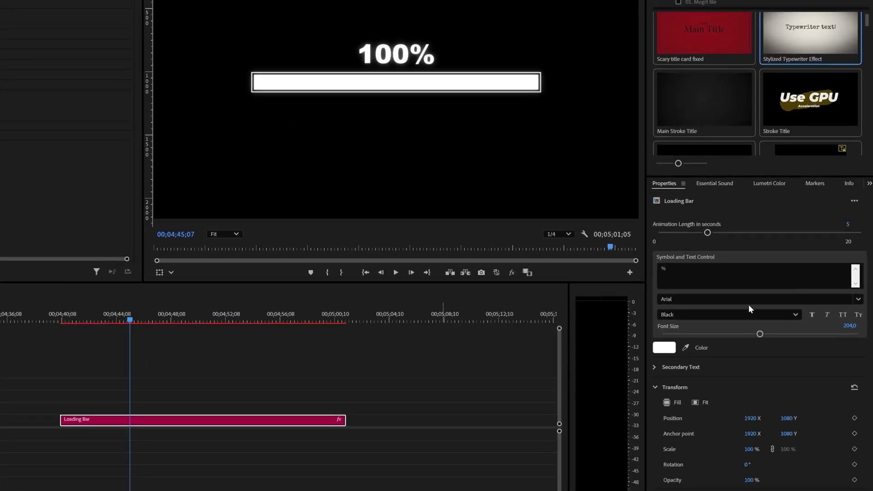
pyautogui.doubleClick(666, 269)
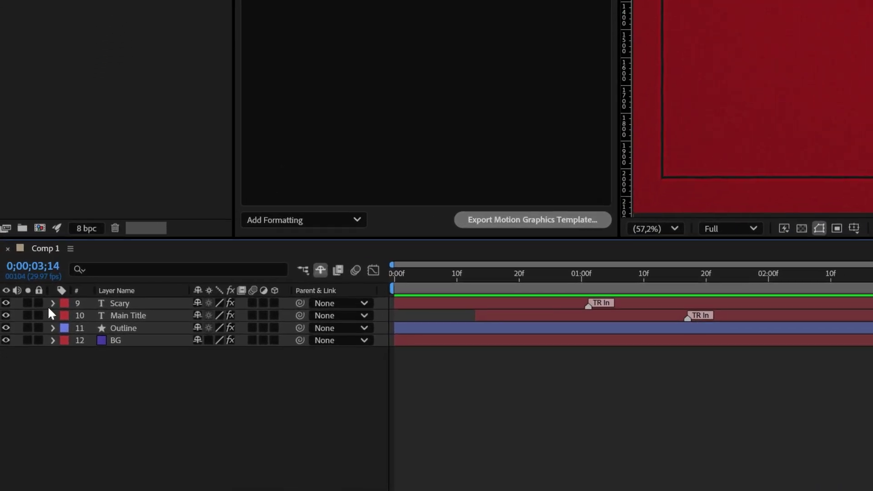
# - Add the Scary layer's Source Text to the template with font, size and faux options enabled
pyautogui.click(49, 306)
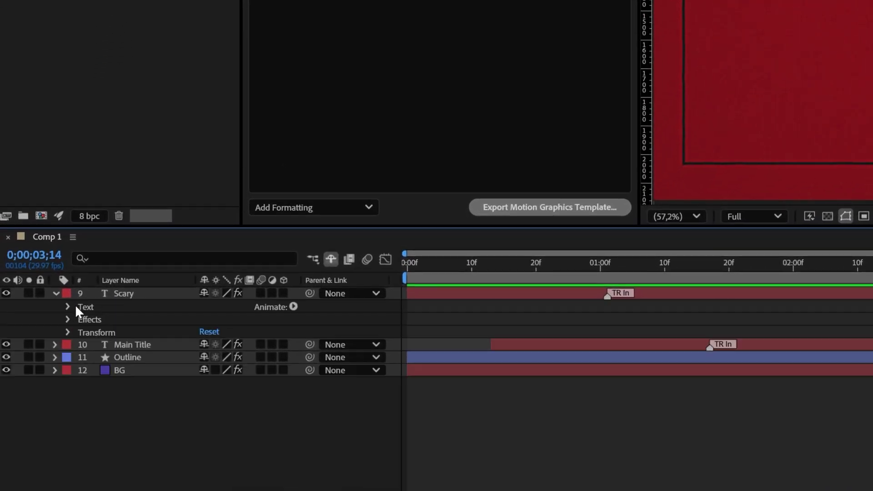
pyautogui.click(66, 308)
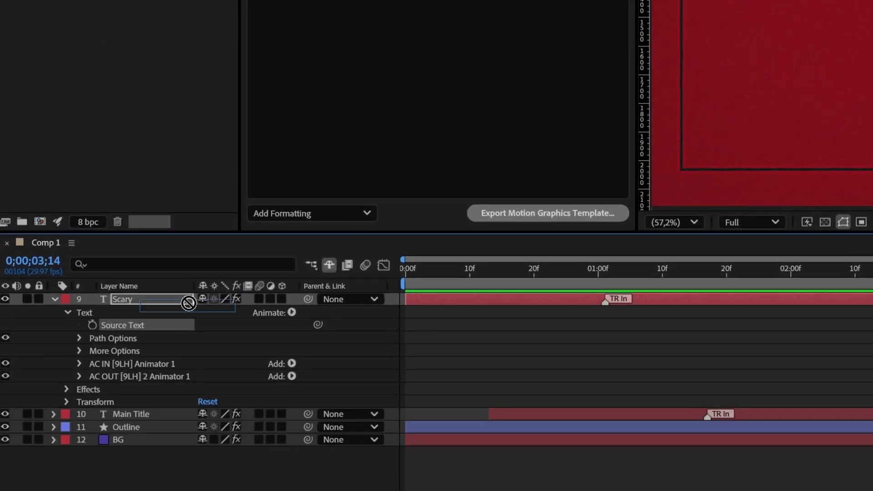
pyautogui.moveTo(125, 320); pyautogui.dragTo(437, 96)
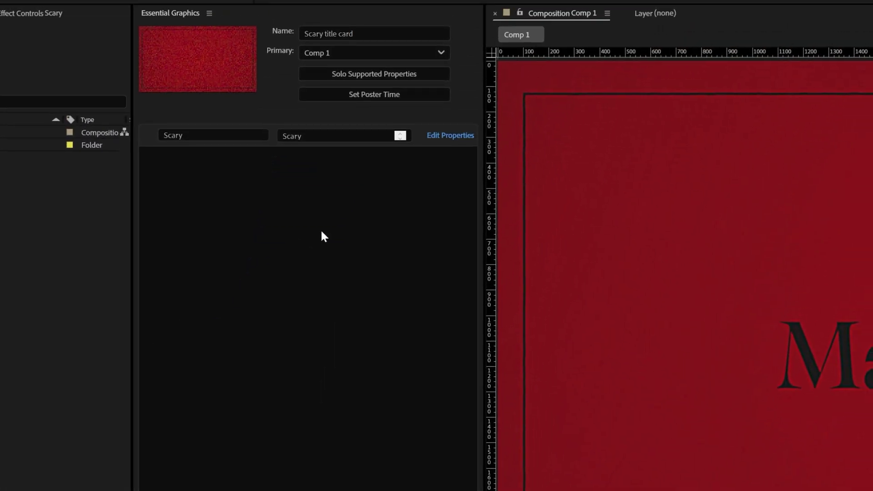
pyautogui.click(449, 135)
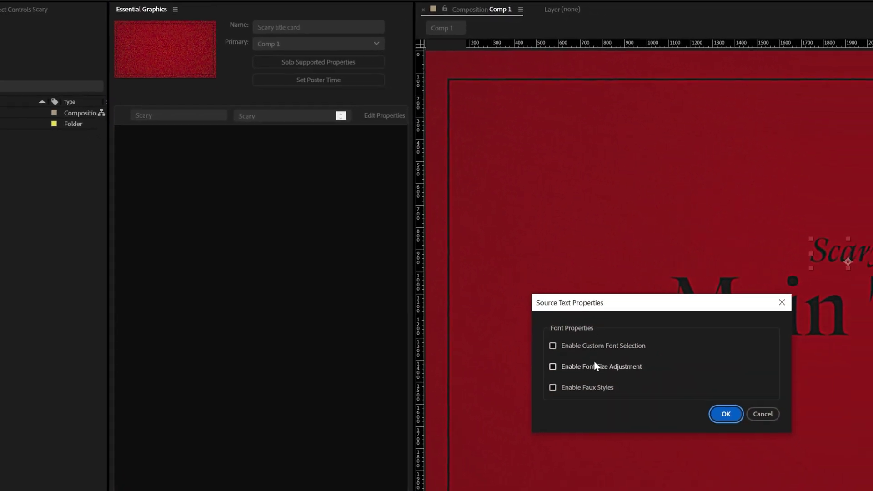
pyautogui.click(673, 386)
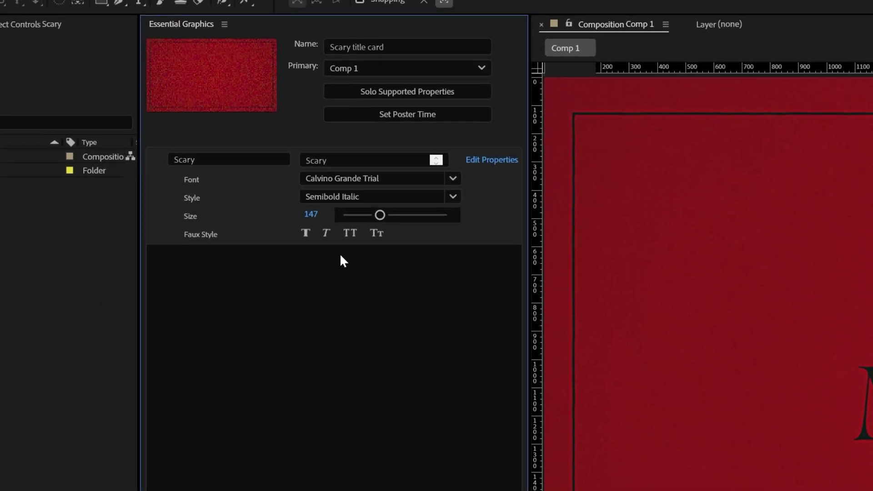
pyautogui.click(198, 170)
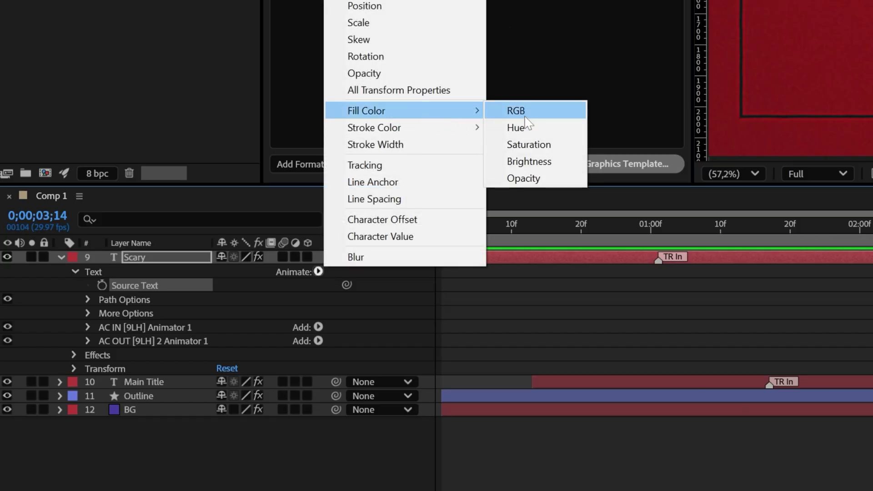
# - Add Scary's fill colour and position as 'Top Text color' and 'Top Text Position', plus Main Title's text
pyautogui.click(517, 111)
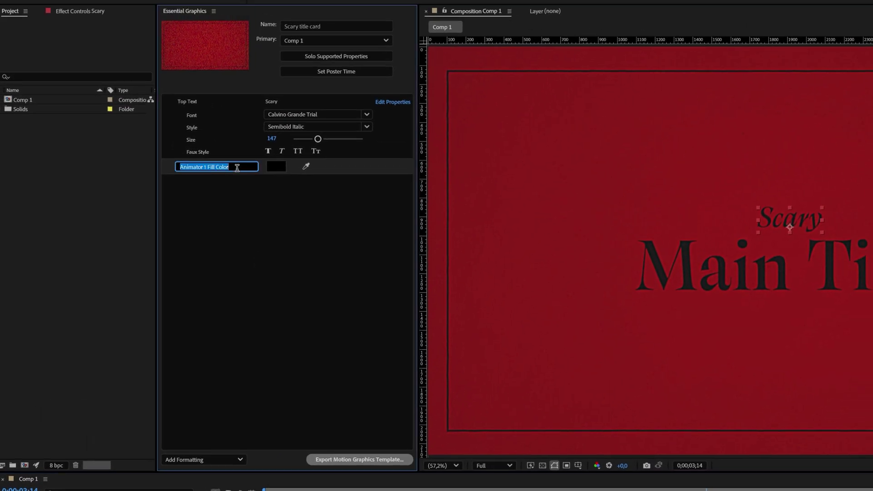
pyautogui.write('Top Text color')
pyautogui.press('Return')
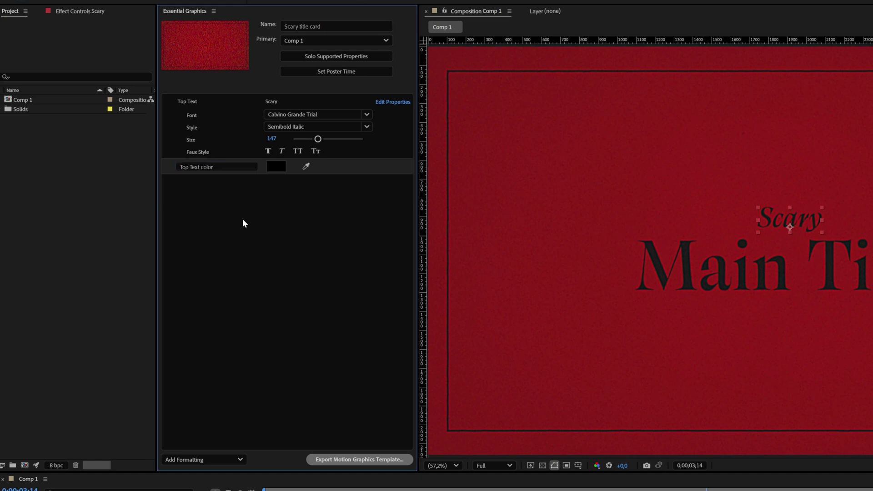
pyautogui.moveTo(286, 488); pyautogui.dragTo(287, 174)
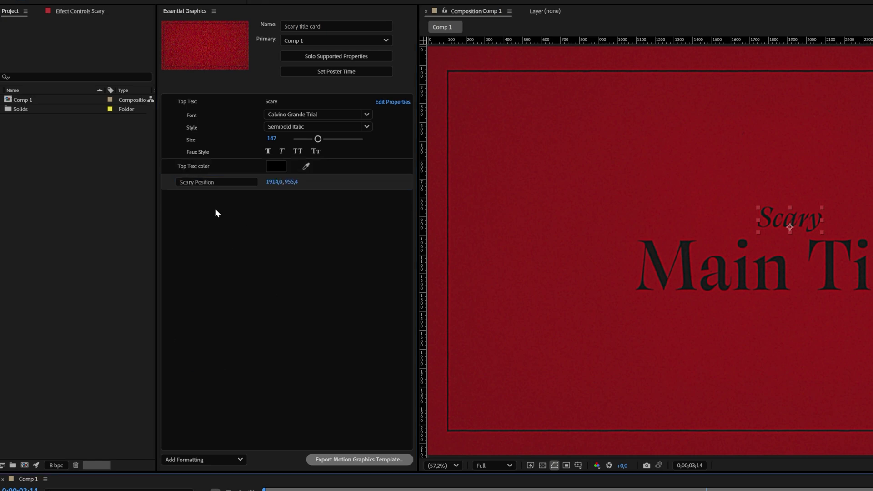
pyautogui.doubleClick(196, 182)
pyautogui.write('Top')
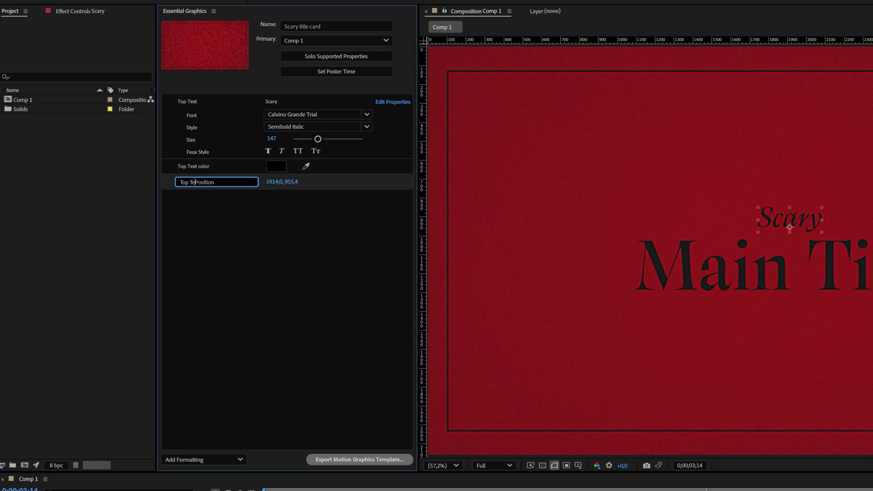
pyautogui.write('xt')
pyautogui.click(225, 233)
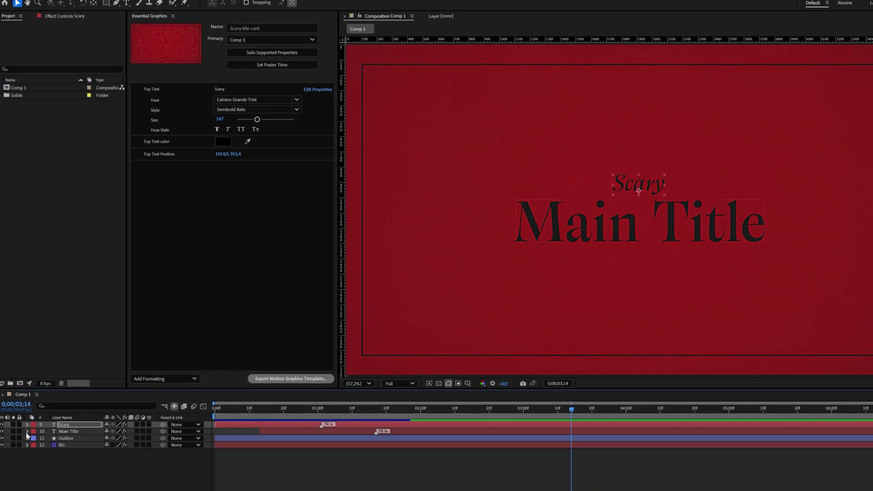
pyautogui.moveTo(58, 407); pyautogui.dragTo(156, 154)
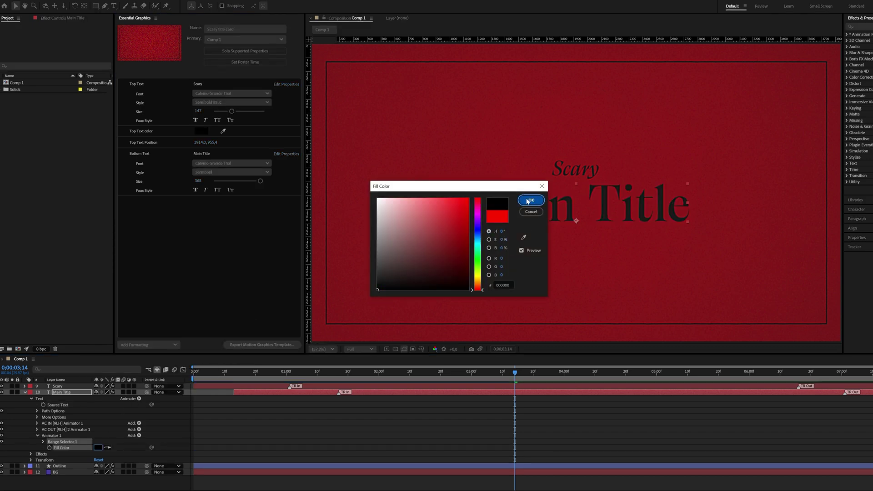
pyautogui.write('BottomText color')
# - Add Main Title's position and 'Bottom Text color', then create a 'Top Text' group
pyautogui.press('Return')
pyautogui.moveTo(58, 447); pyautogui.dragTo(206, 213)
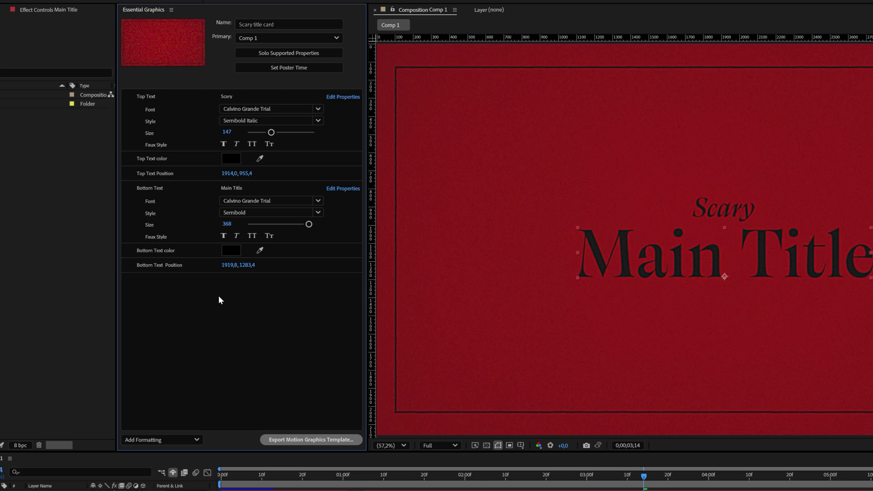
pyautogui.click(173, 440)
pyautogui.click(143, 459)
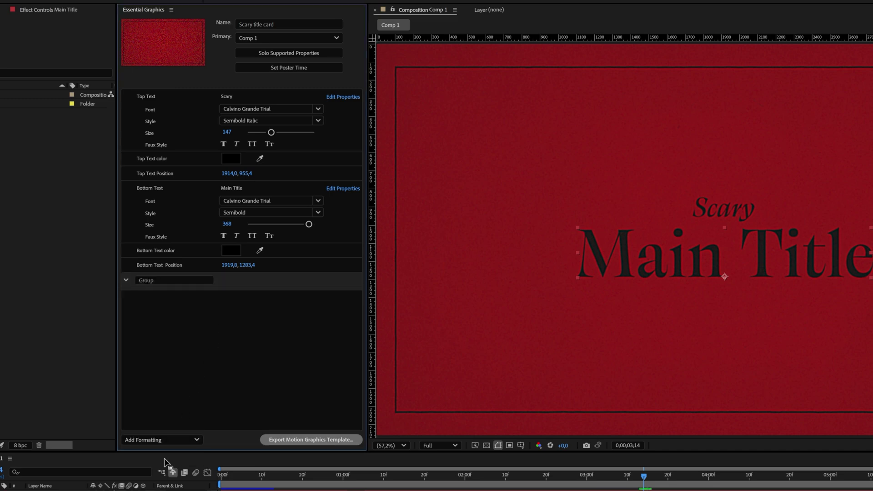
pyautogui.press('Return')
pyautogui.click(164, 440)
# - Create a 'Bottom Text' group, move the top text controls into 'Top Text', and collapse both groups
pyautogui.click(143, 460)
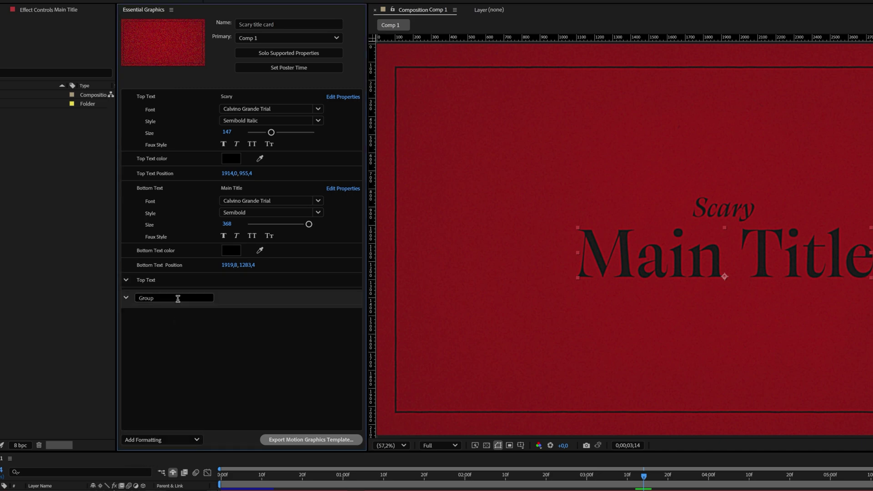
pyautogui.write('Bottom Tex')
pyautogui.press('Return')
pyautogui.moveTo(184, 107); pyautogui.dragTo(164, 287)
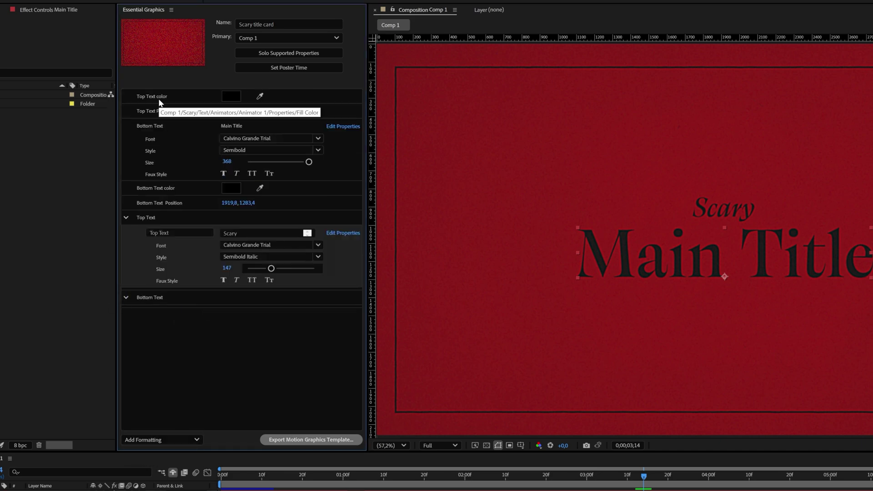
pyautogui.moveTo(161, 98); pyautogui.dragTo(172, 321)
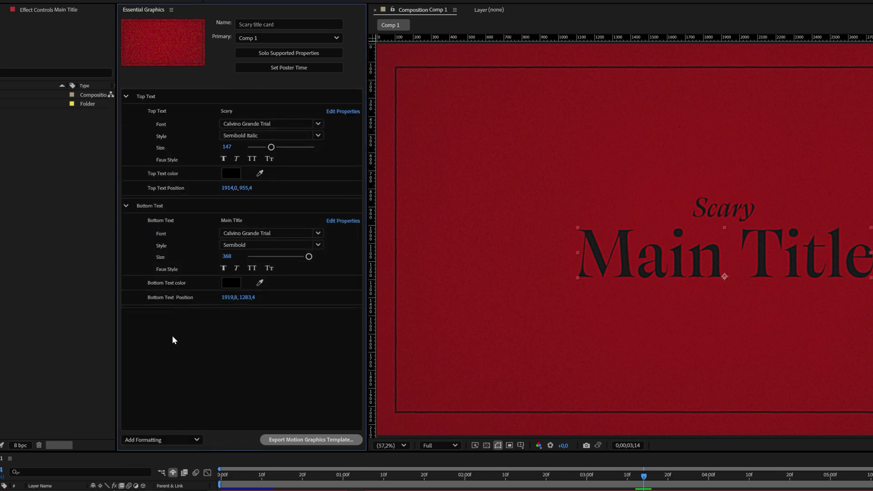
pyautogui.click(125, 205)
pyautogui.click(125, 96)
# - Add 'Outline color' and 'BG Color' controls, then import and delete the swoosh sound
pyautogui.hotkey('ctrl', 'Down')
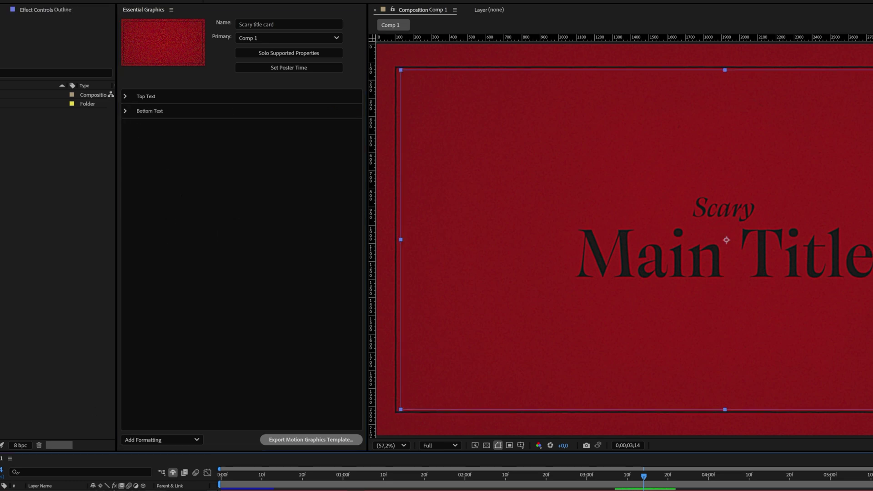
pyautogui.moveTo(41, 41); pyautogui.dragTo(171, 125)
pyautogui.write('Outline color')
pyautogui.press('Return')
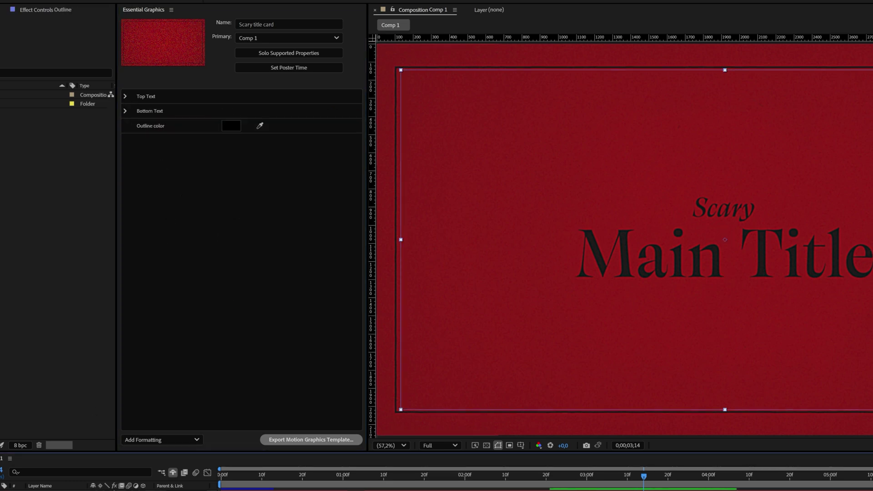
pyautogui.moveTo(41, 41); pyautogui.dragTo(171, 141)
pyautogui.write('lor')
pyautogui.press('Return')
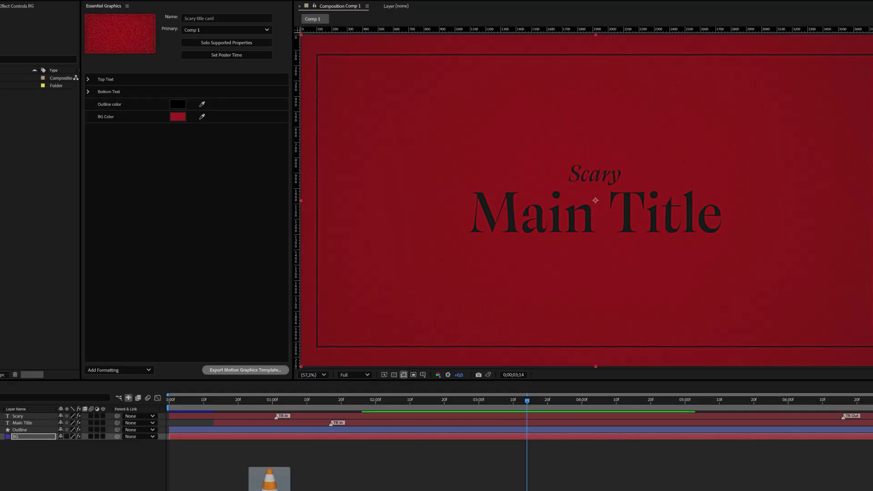
pyautogui.moveTo(403, 457)
pyautogui.mouseDown()
pyautogui.moveTo(89, 417)
pyautogui.moveTo(34, 449)
pyautogui.mouseUp()
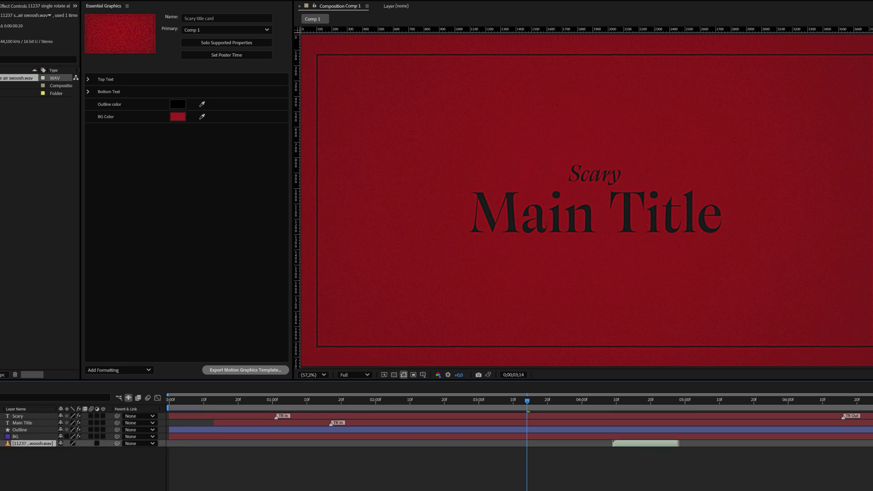
pyautogui.press('Delete')
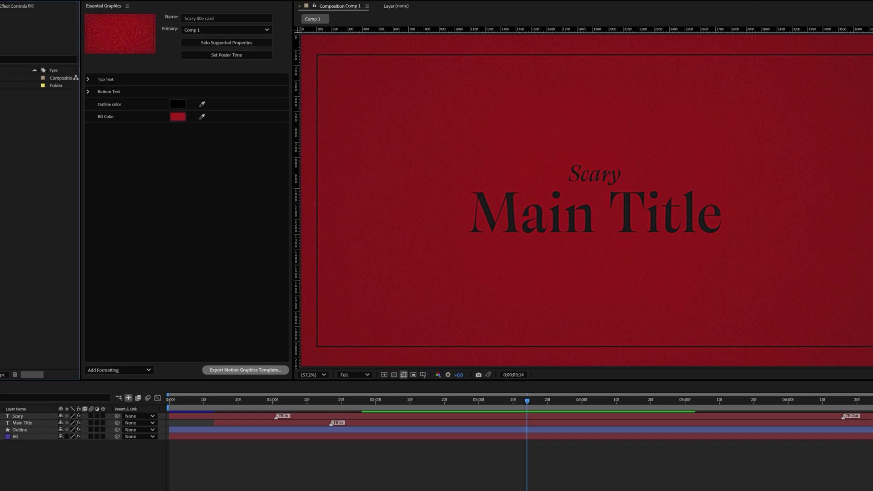
# - Make the Main Title frame the template thumbnail and start the export, agreeing to save first
pyautogui.click(396, 401)
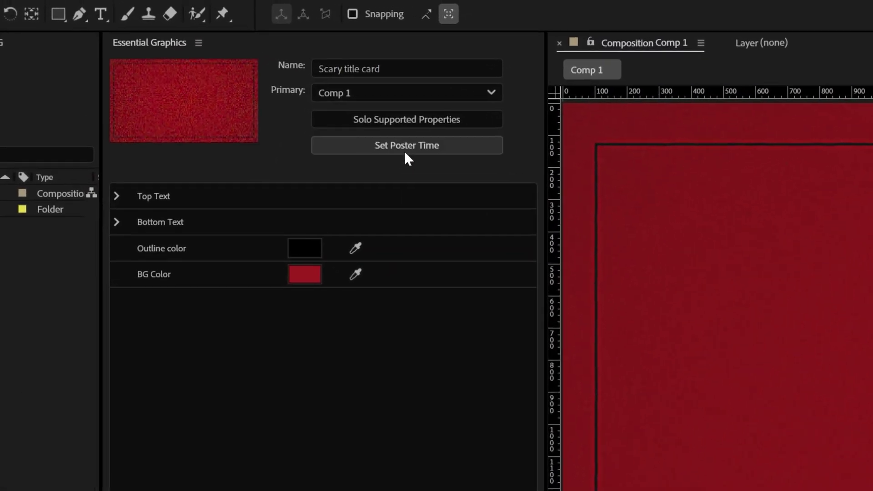
pyautogui.click(383, 135)
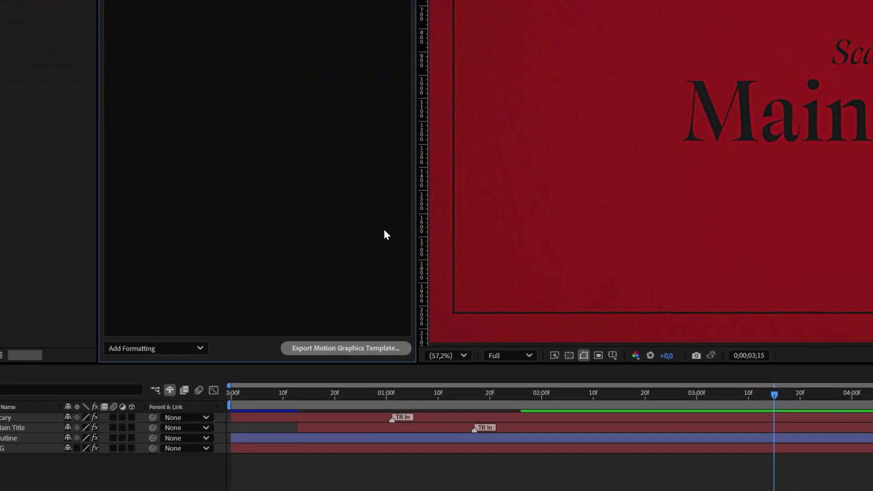
pyautogui.click(374, 327)
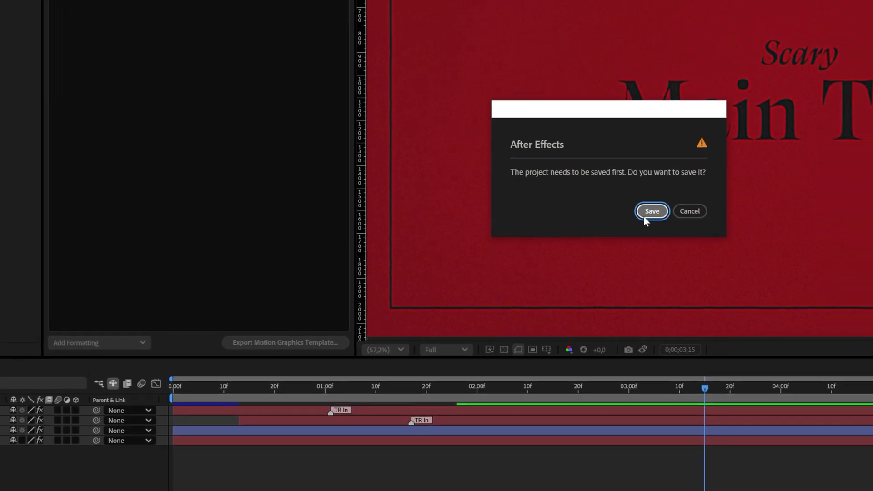
pyautogui.click(652, 210)
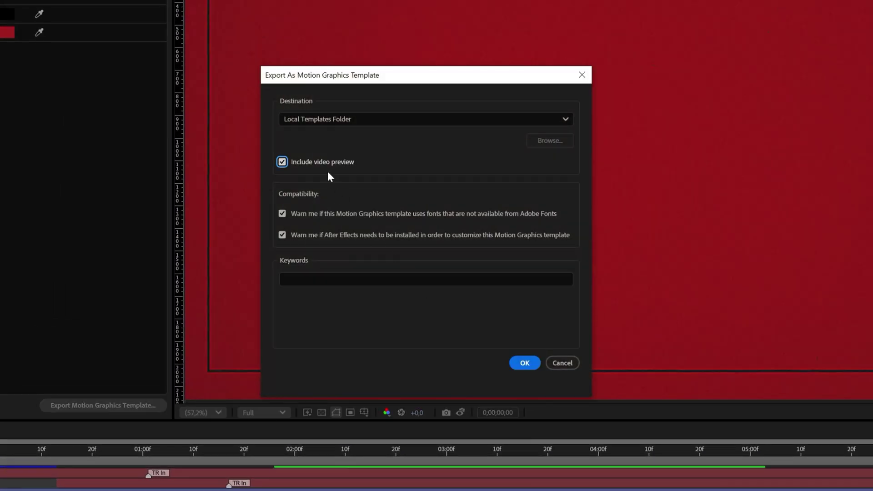
# - Export to the Local Templates Folder without a video preview, accepting the missing-font warning
pyautogui.click(325, 164)
pyautogui.click(390, 120)
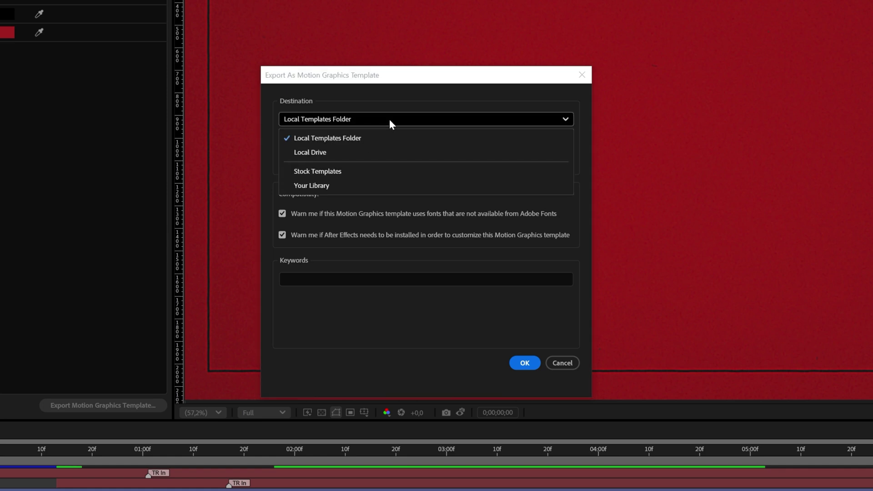
pyautogui.click(385, 139)
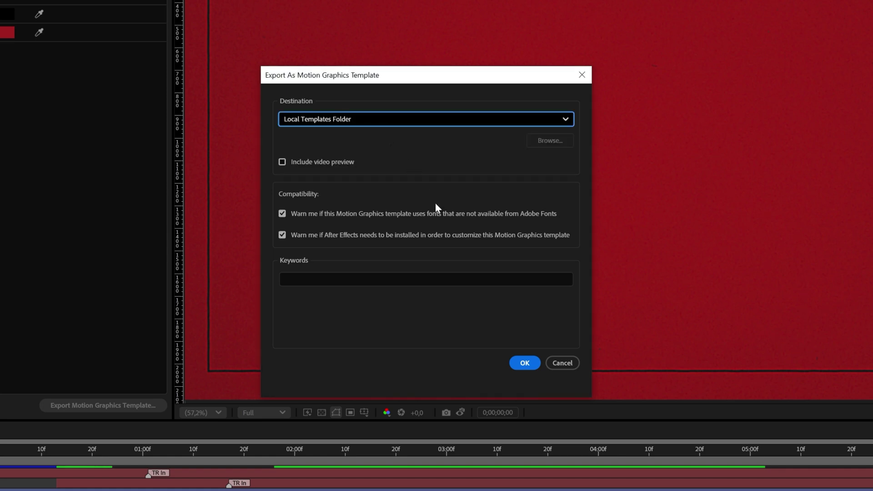
pyautogui.click(523, 364)
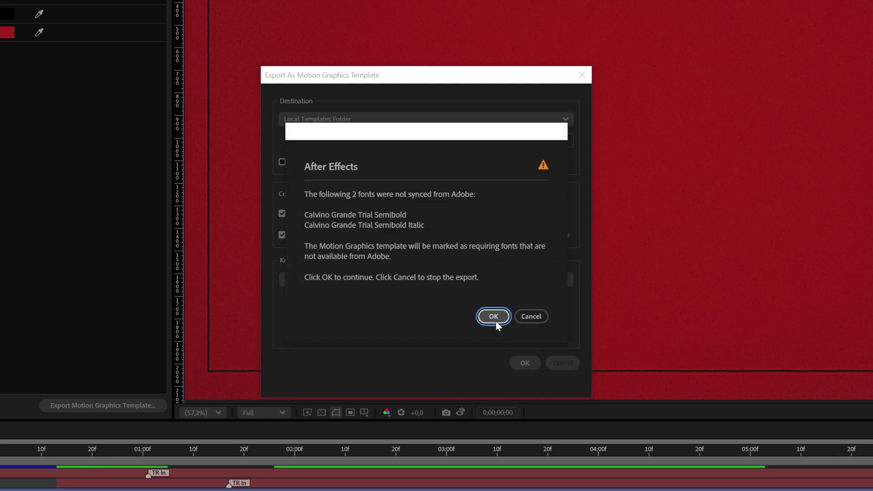
pyautogui.click(494, 316)
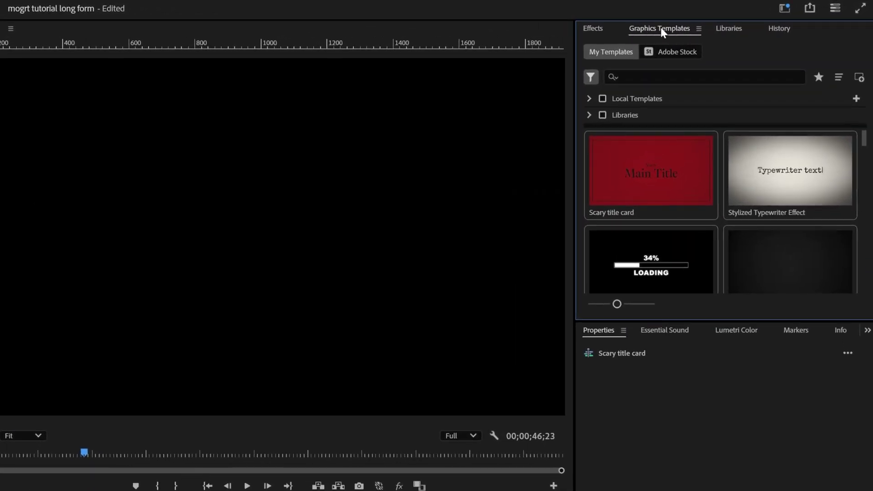
# - Place Scary title card on V1, play it, trim its end shorter, then stretch it longer
pyautogui.moveTo(652, 170); pyautogui.dragTo(171, 470)
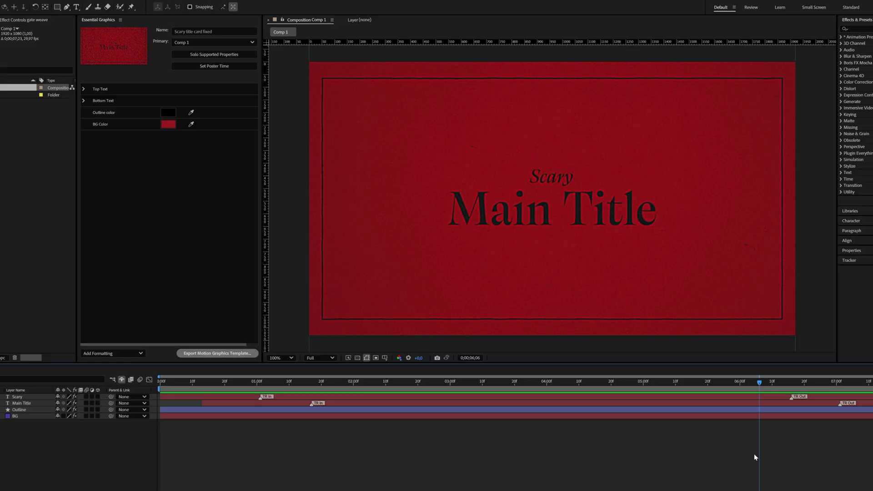
pyautogui.press('space')
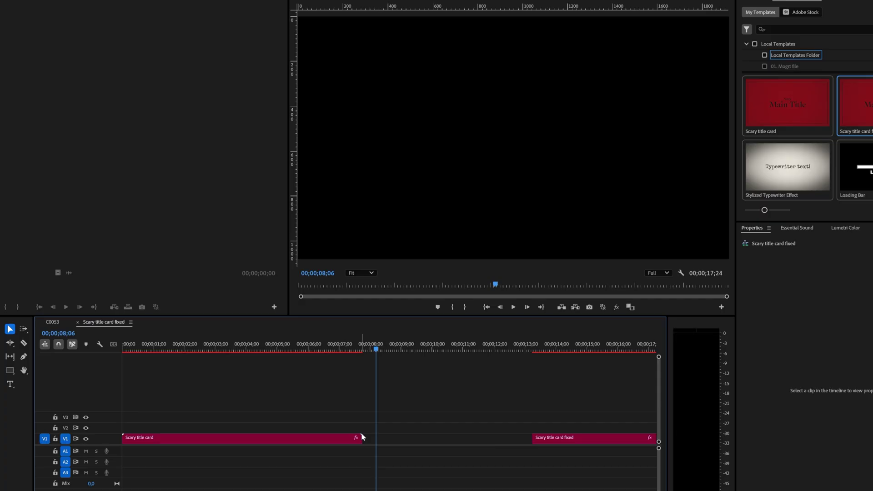
pyautogui.moveTo(287, 439); pyautogui.dragTo(252, 439)
pyautogui.press('space')
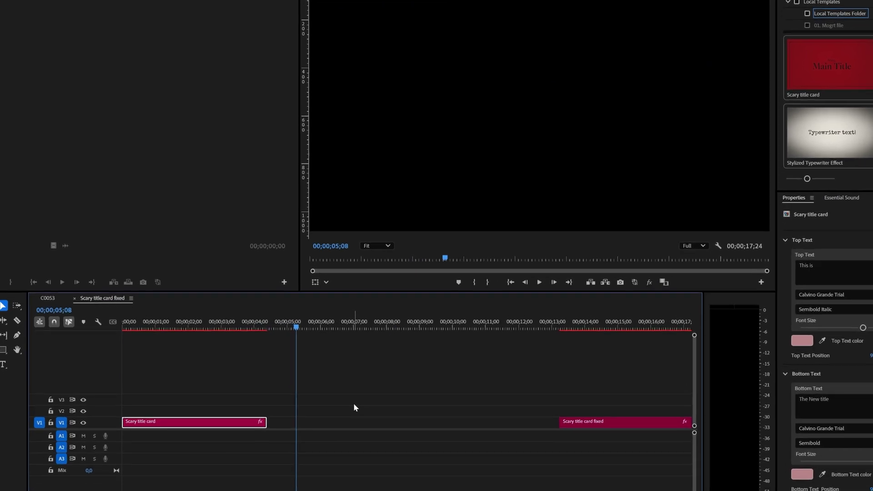
pyautogui.press('space')
pyautogui.moveTo(255, 438); pyautogui.dragTo(438, 437)
pyautogui.moveTo(599, 361); pyautogui.dragTo(451, 367)
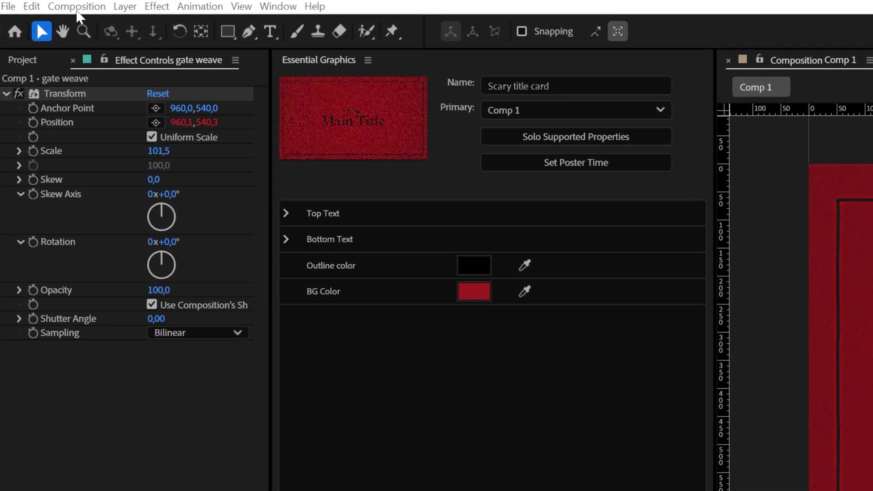
# - Add intro and outro regions, widening them over the title's entrance and exit animations
pyautogui.click(64, 5)
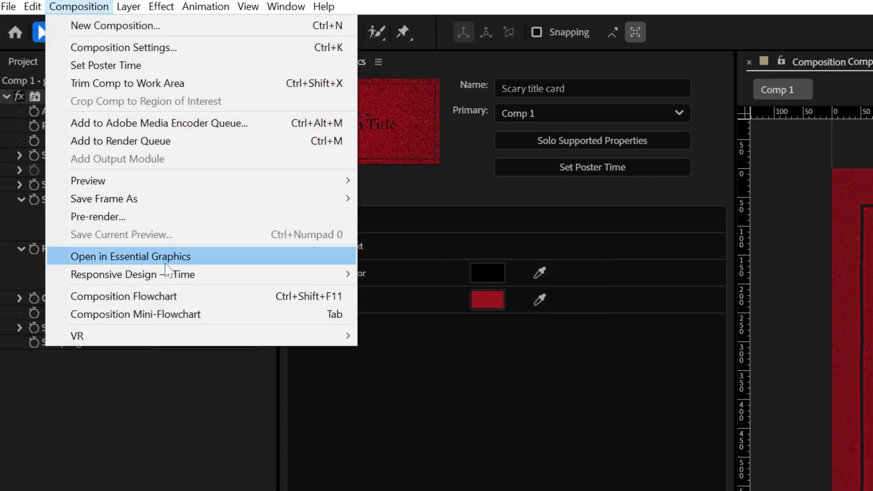
pyautogui.click(481, 289)
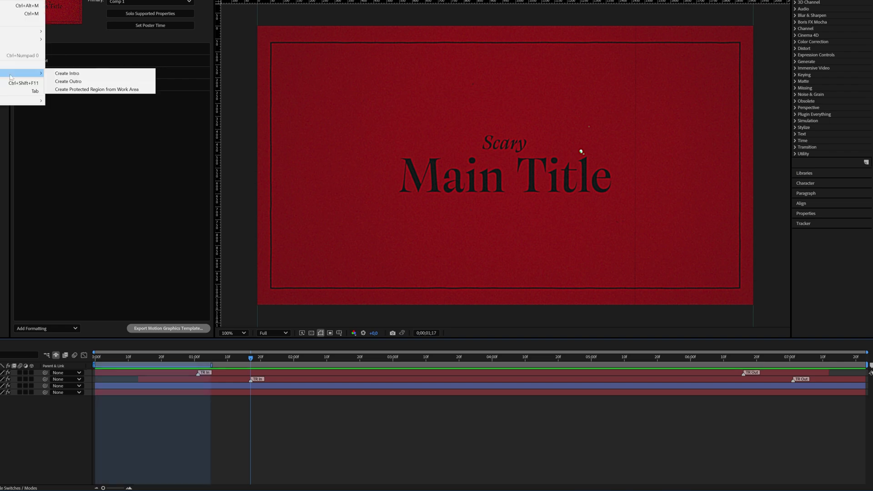
pyautogui.moveTo(223, 367); pyautogui.dragTo(264, 367)
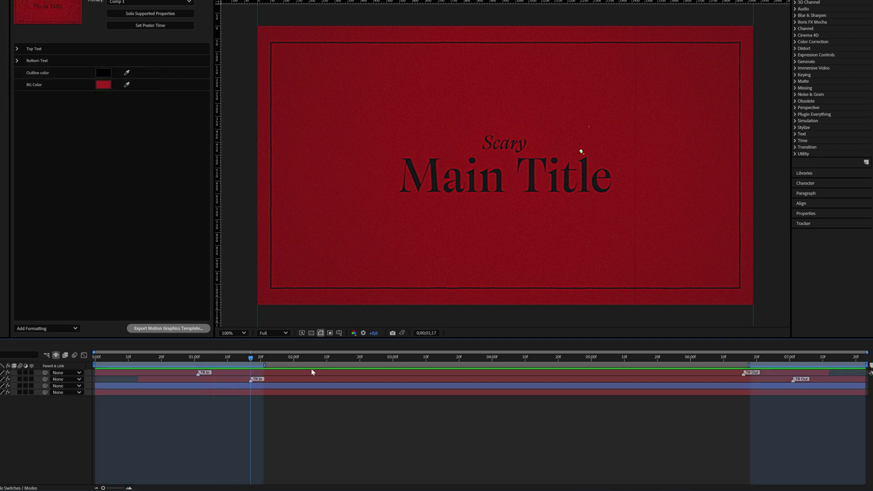
pyautogui.moveTo(750, 365); pyautogui.dragTo(734, 364)
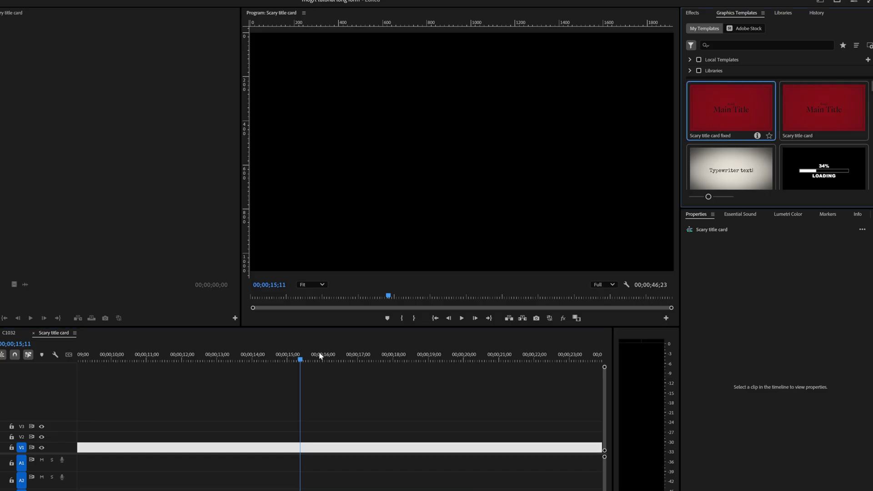
# - Place Scary title card fixed on V1, trim it shorter, scrub back, and open Local Templates Folder options
pyautogui.moveTo(190, 450); pyautogui.dragTo(190, 450)
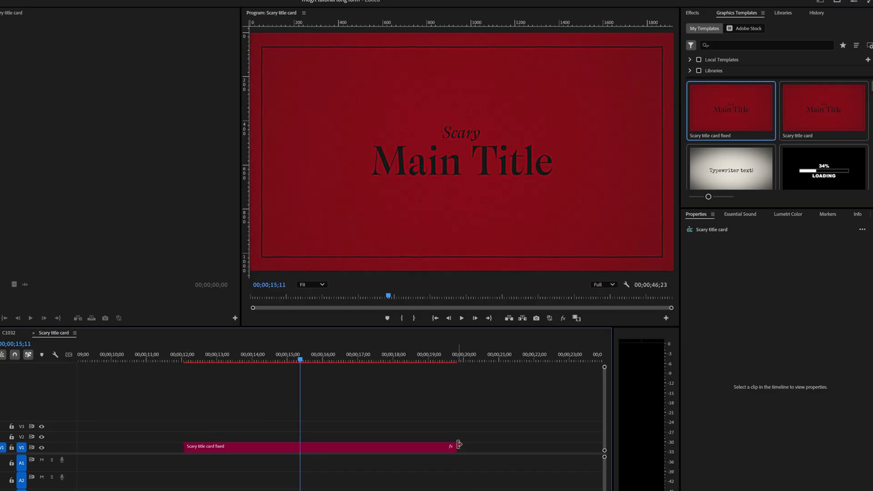
pyautogui.moveTo(345, 448); pyautogui.dragTo(321, 448)
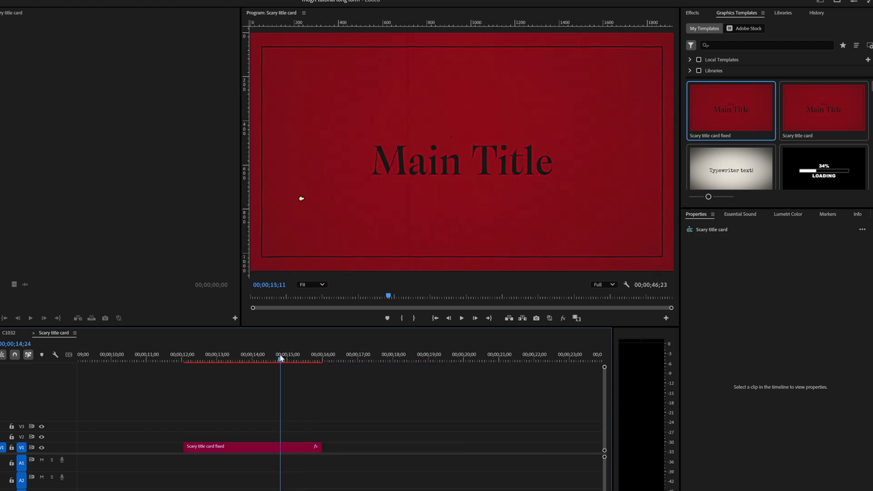
pyautogui.click(279, 360)
pyautogui.moveTo(278, 361); pyautogui.dragTo(265, 360)
pyautogui.click(340, 446)
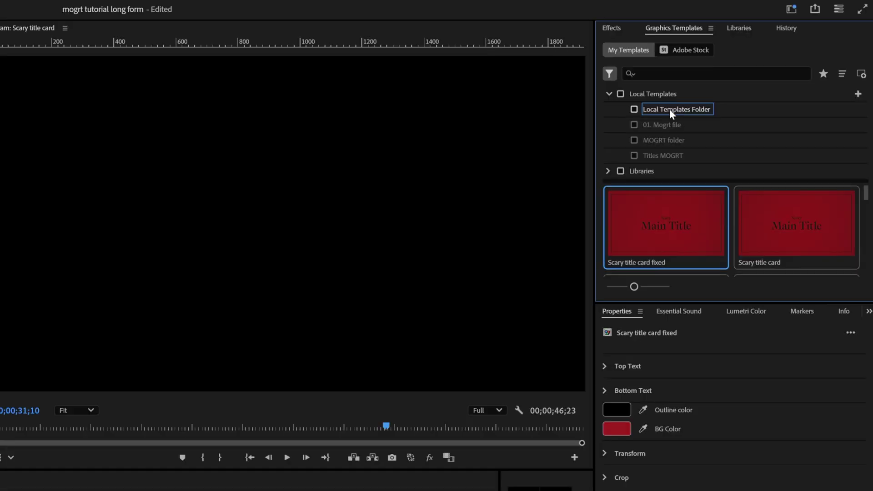
pyautogui.rightClick(665, 109)
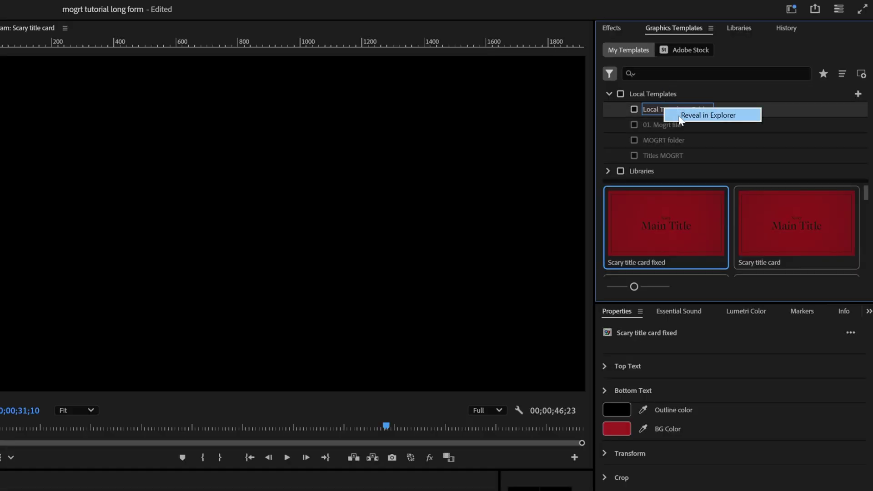
# - Reveal the local Motion Graphics Templates folder with the Scary title card .mogrt files in File Explorer
pyautogui.click(708, 114)
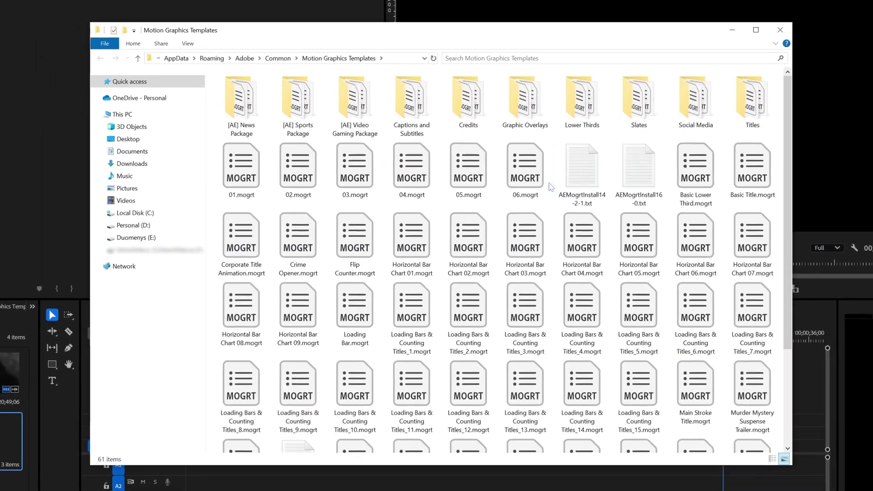